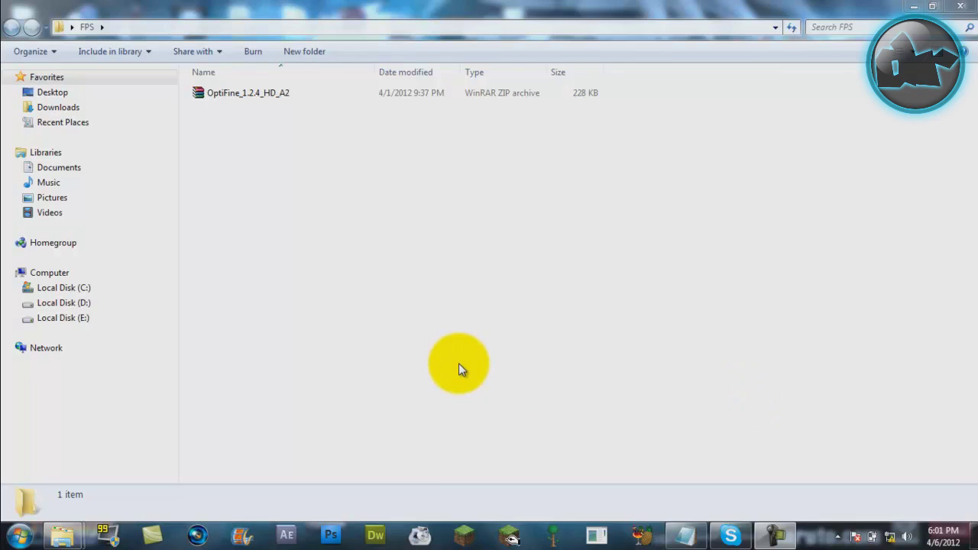
drag(459, 364, 622, 231)
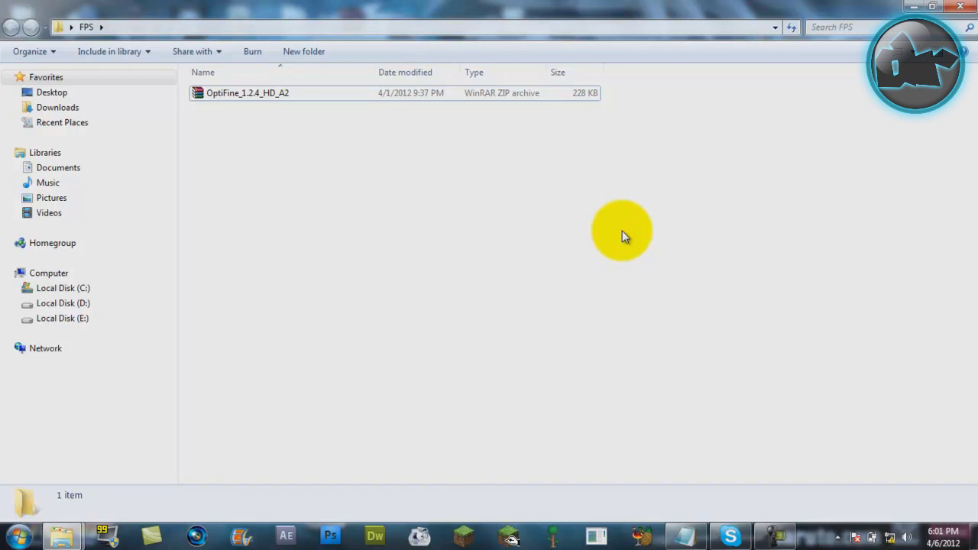
click(622, 231)
mouse_move(482, 363)
mouse_down()
mouse_move(674, 181)
mouse_move(376, 418)
mouse_move(664, 183)
mouse_move(418, 371)
mouse_move(663, 133)
mouse_move(605, 240)
mouse_move(370, 405)
mouse_move(240, 360)
mouse_up()
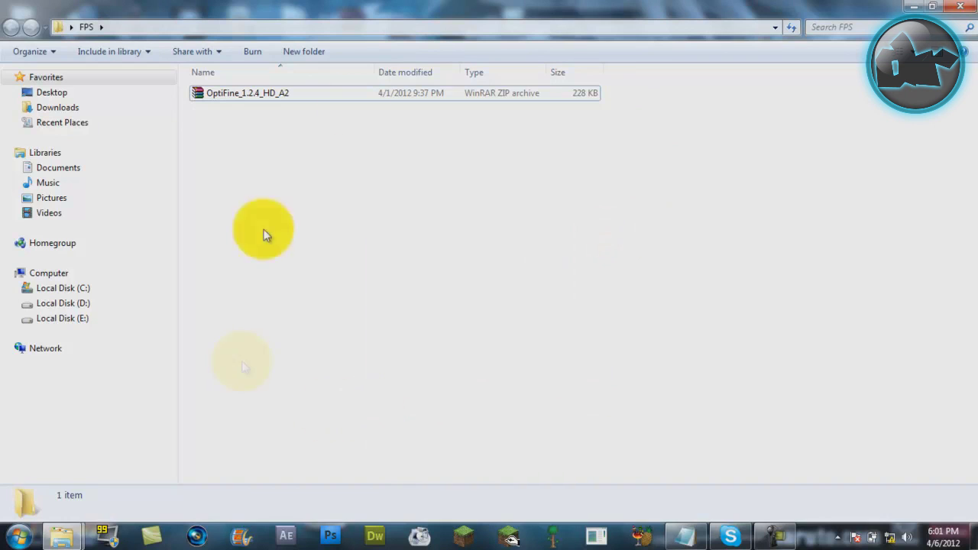
click(368, 94)
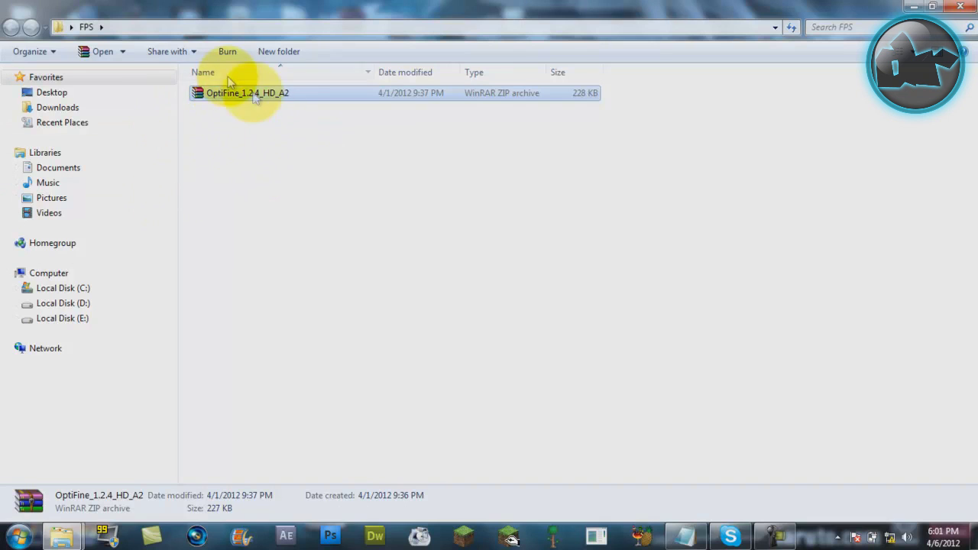
click(337, 162)
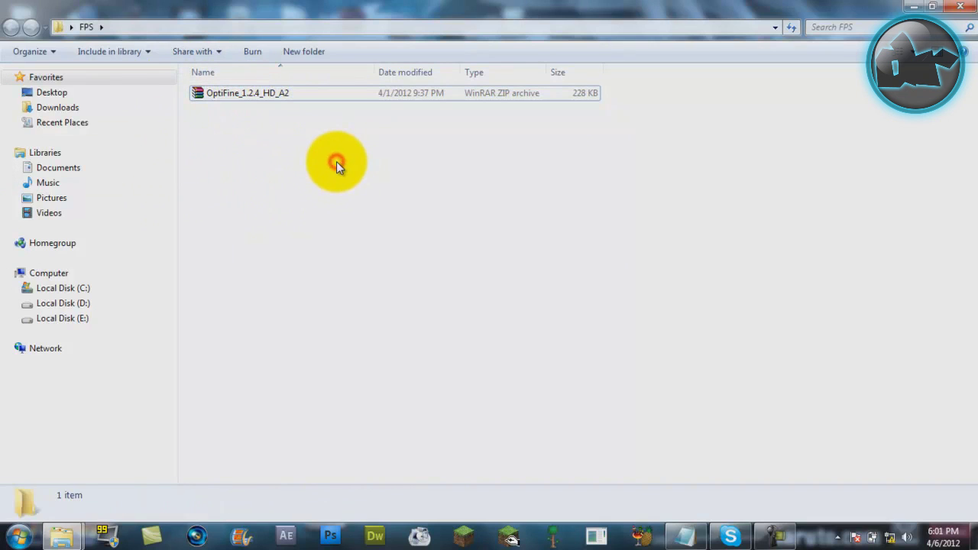
click(569, 151)
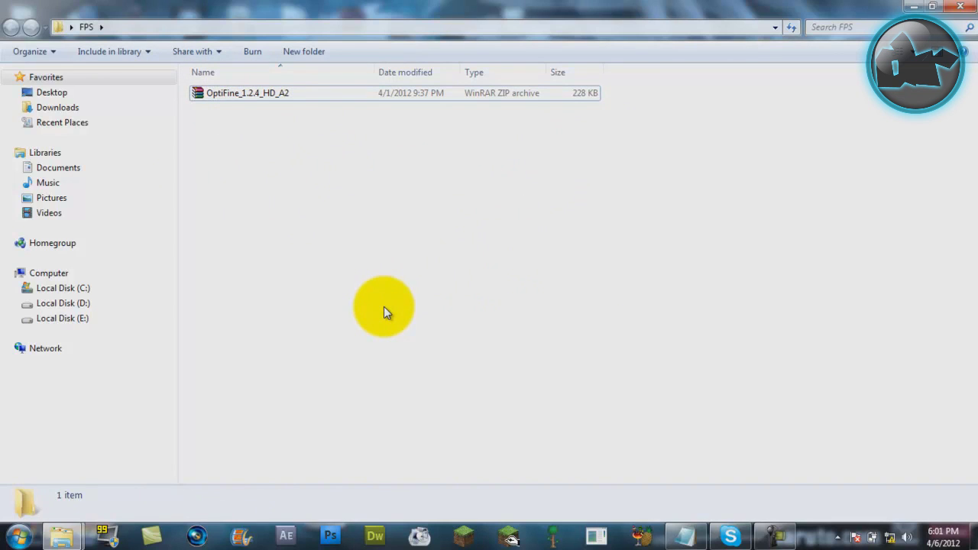
drag(437, 249, 403, 296)
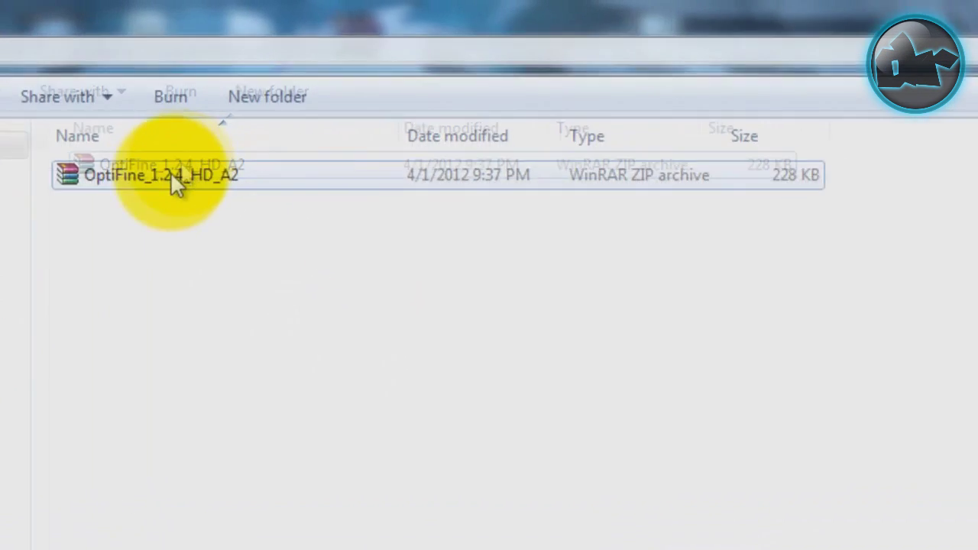
click(171, 179)
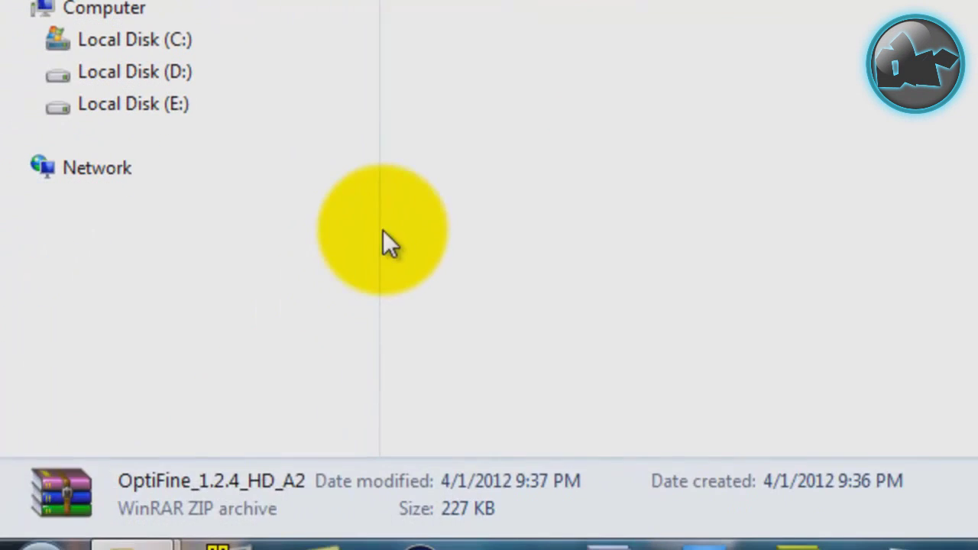
drag(384, 231, 665, 187)
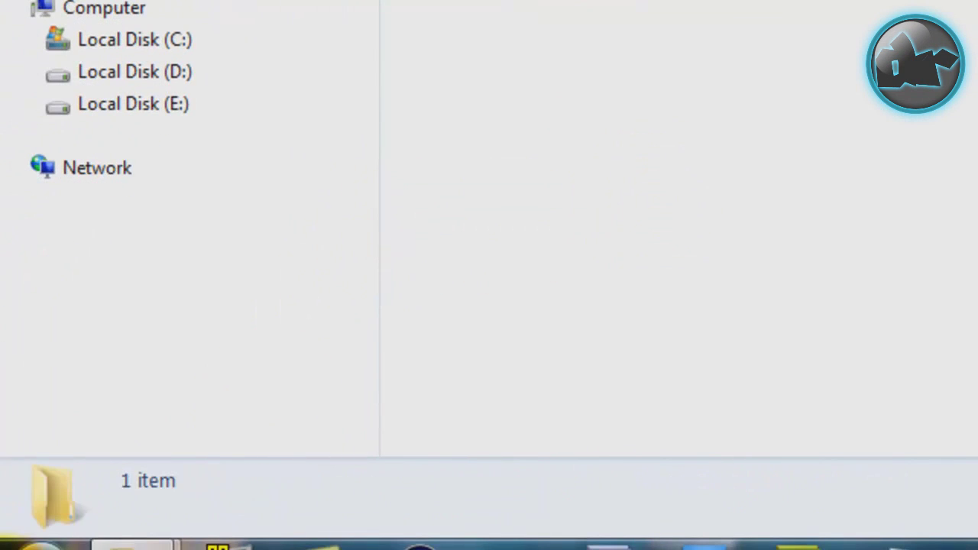
Open the roaming application data folder by running %appdata% from the system search, and maximize its window
click(31, 546)
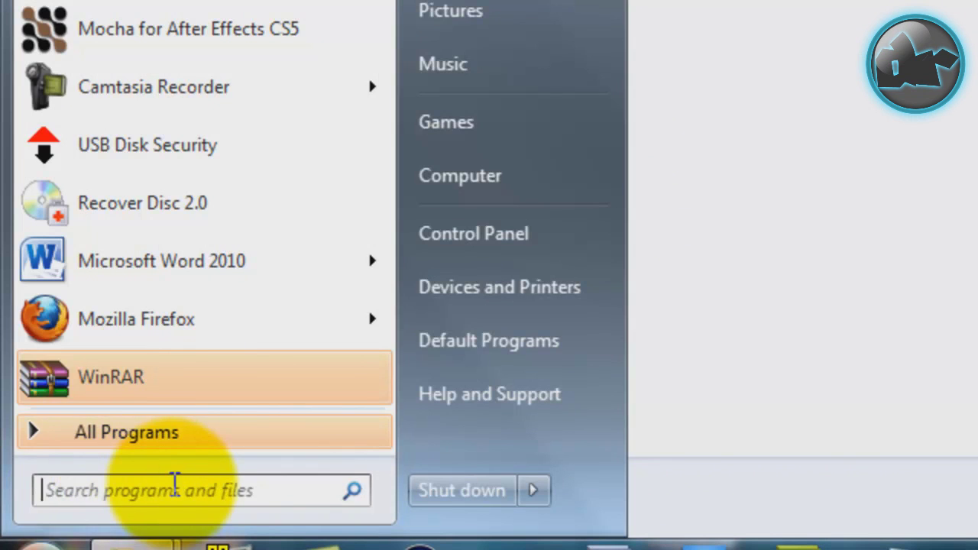
text(%a)
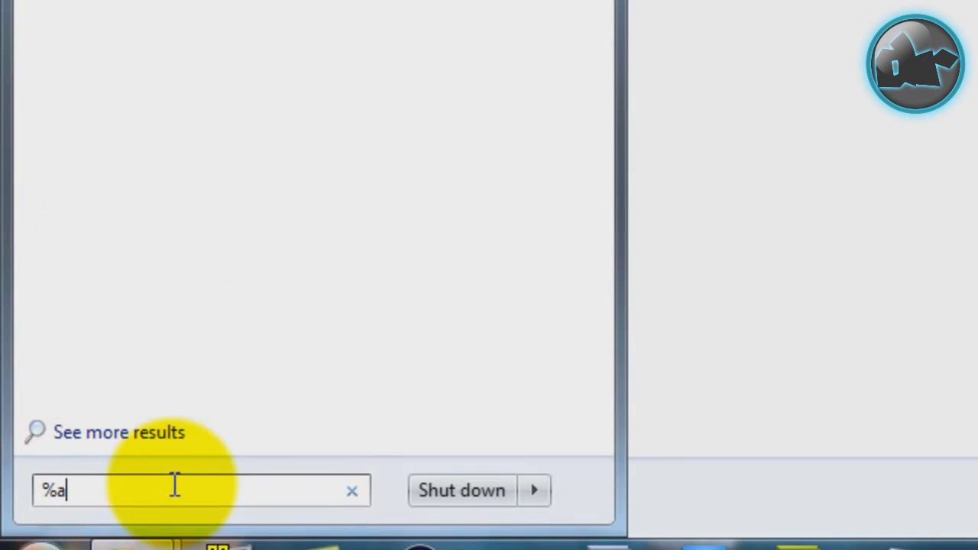
text(ppdata)
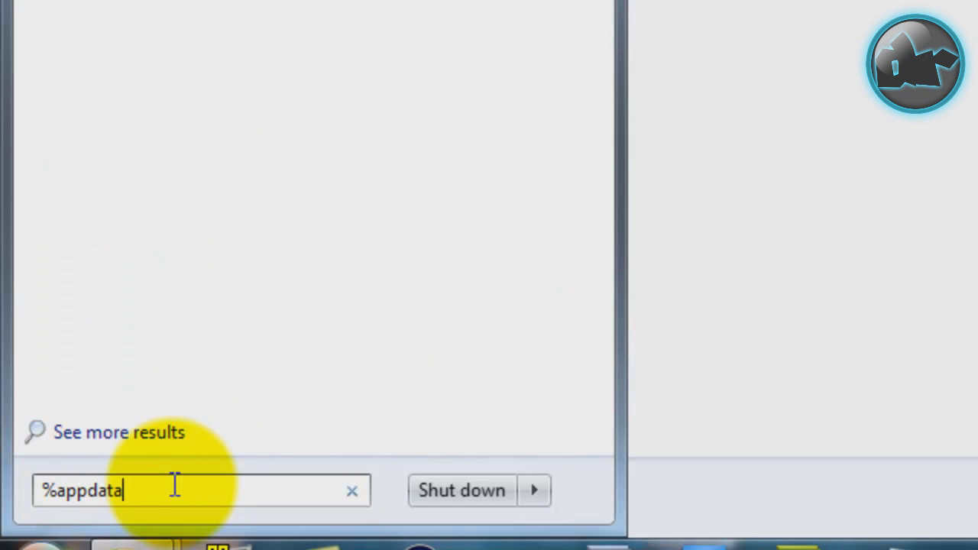
text(%)
key(Return)
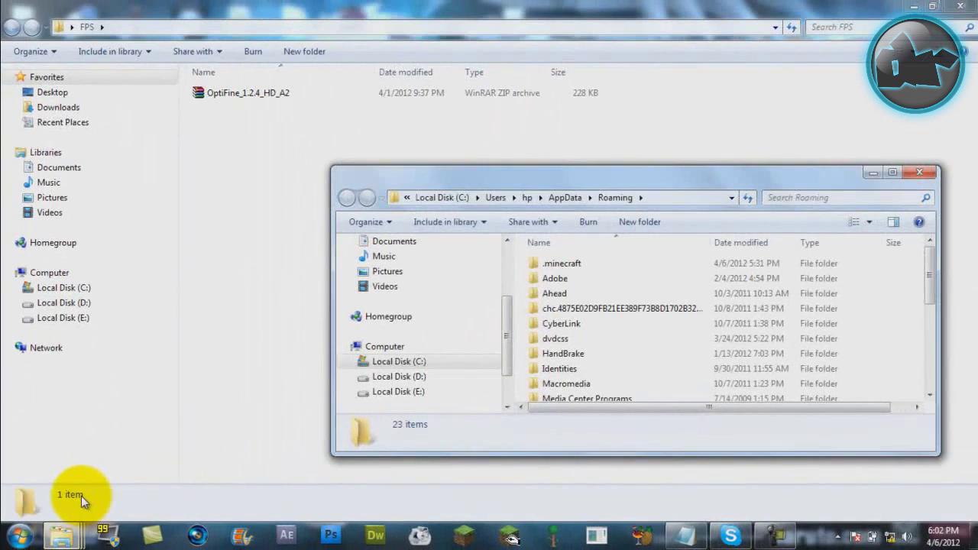
click(891, 172)
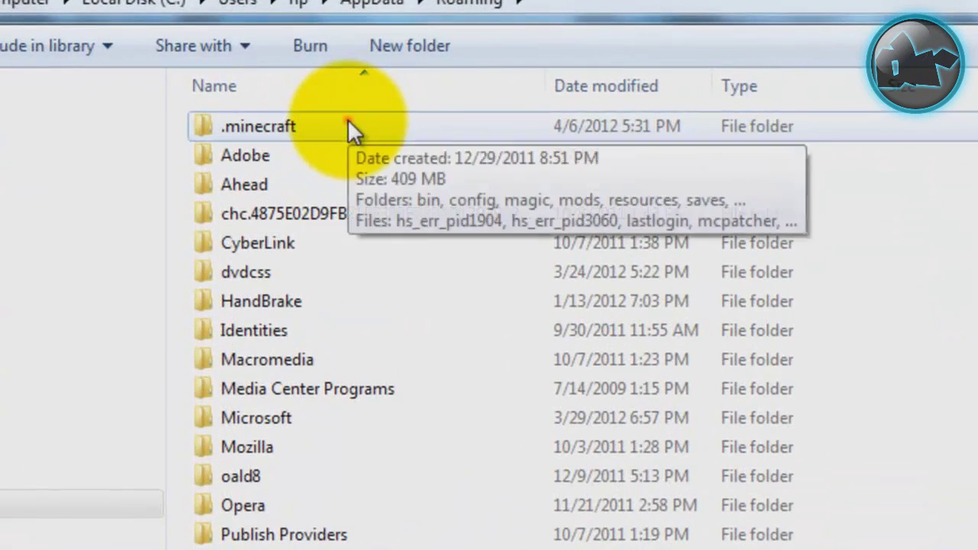
Open the bin folder inside the .minecraft folder
double_click(348, 122)
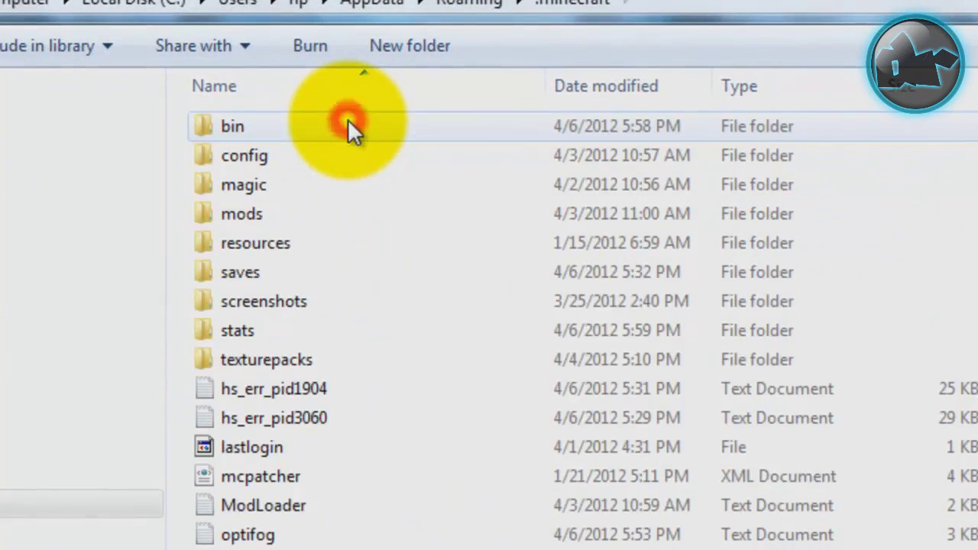
double_click(287, 128)
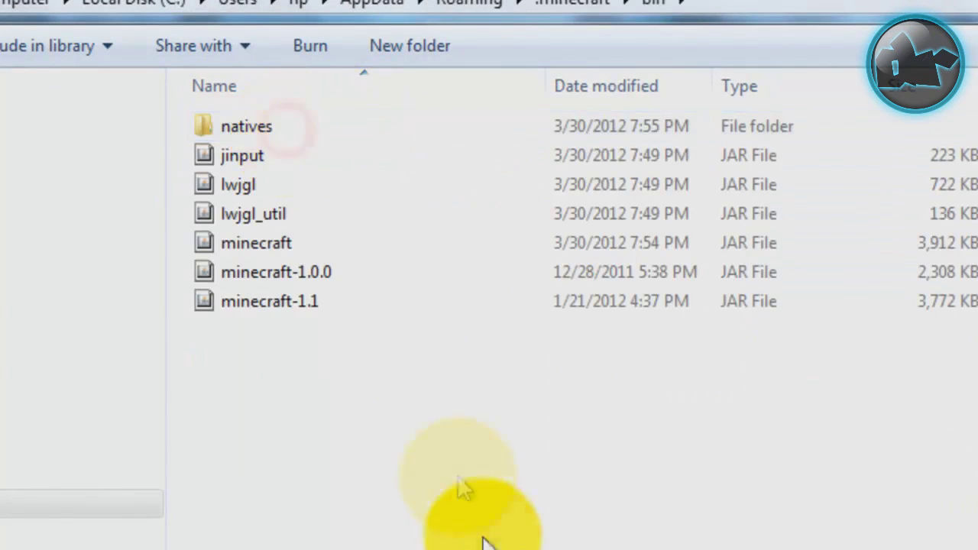
click(482, 535)
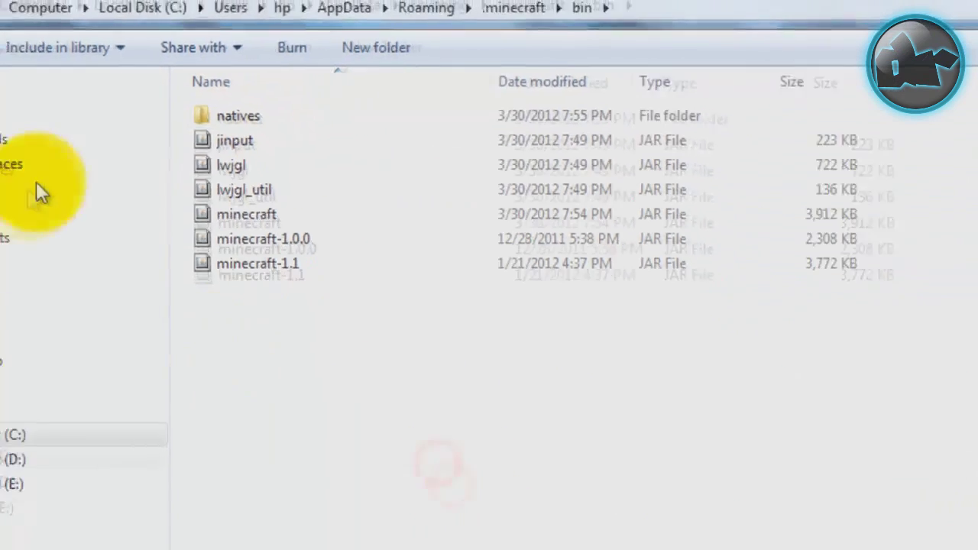
Go back to .minecraft, view the contents of its saves folder, and return to .minecraft
click(12, 26)
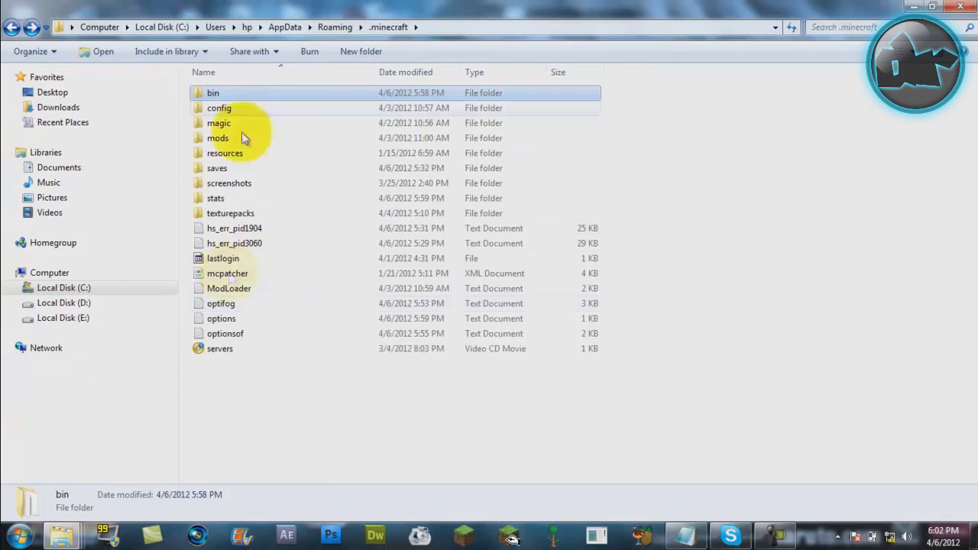
double_click(242, 167)
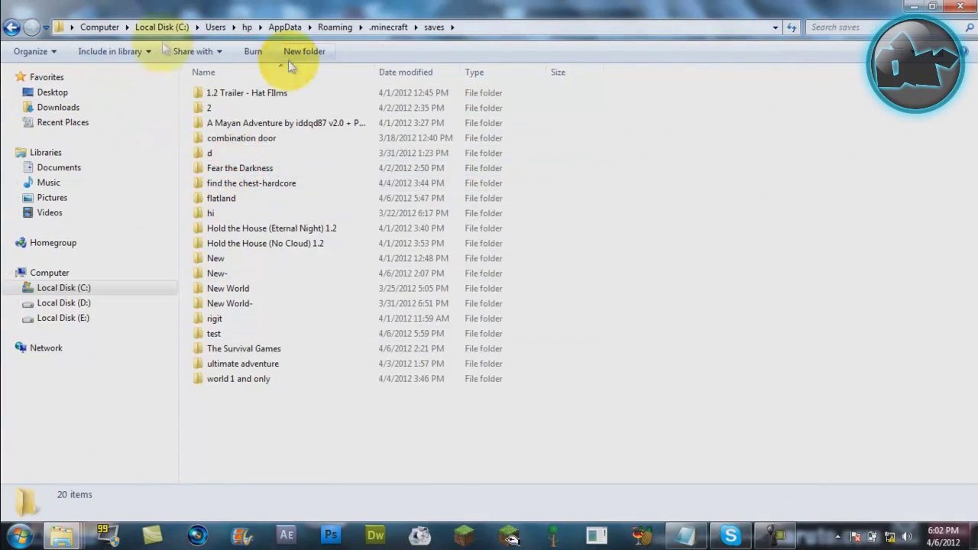
click(12, 29)
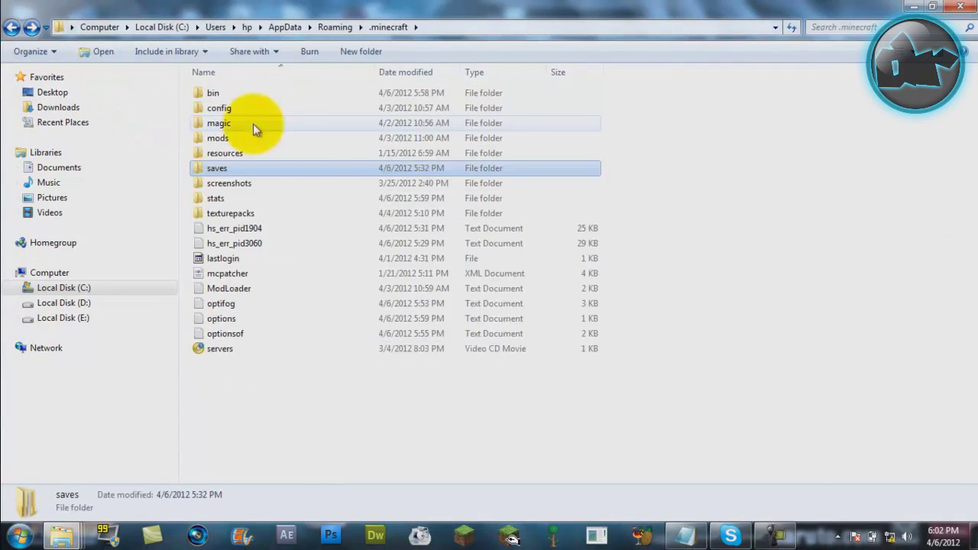
Open the minecraft JAR file from the .minecraft bin folder with WinRAR archiver
click(289, 93)
double_click(288, 92)
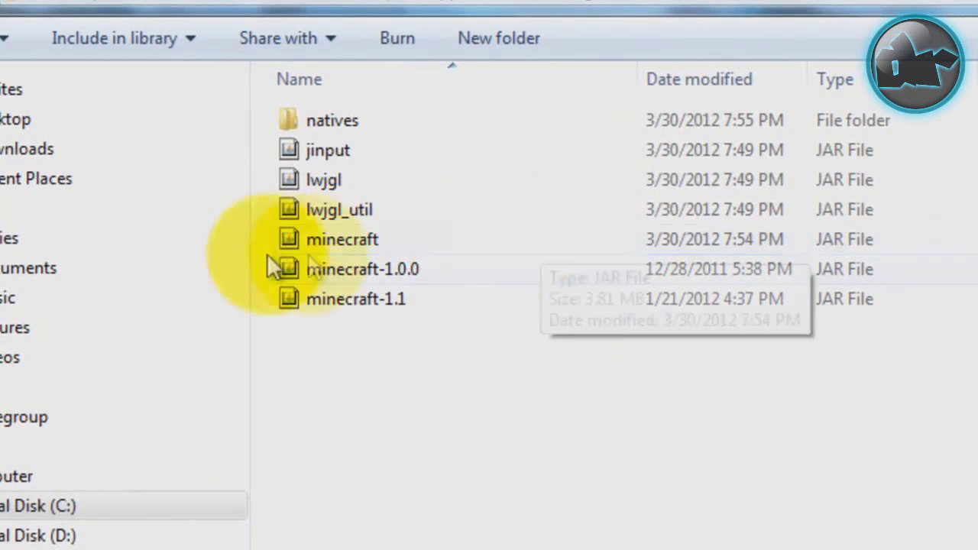
click(367, 240)
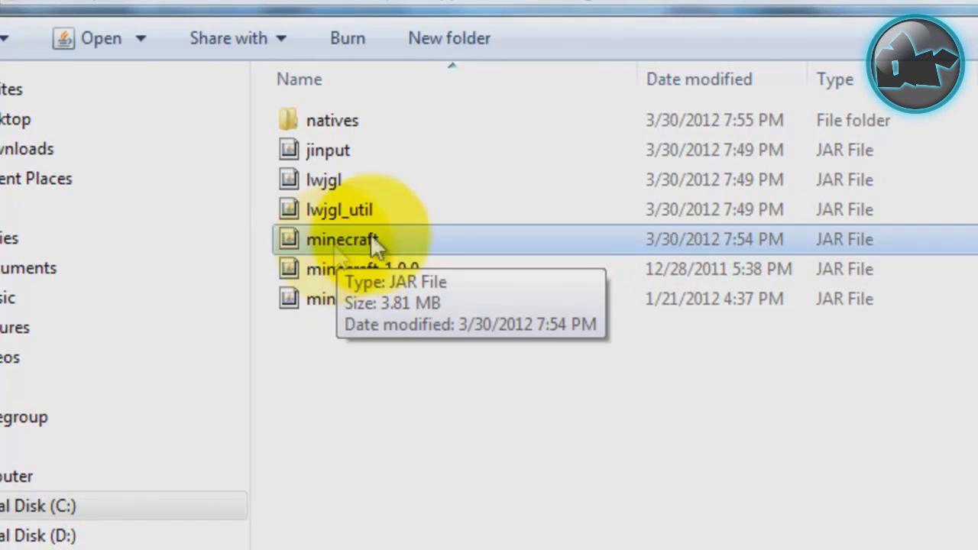
click(360, 236)
right_click(360, 236)
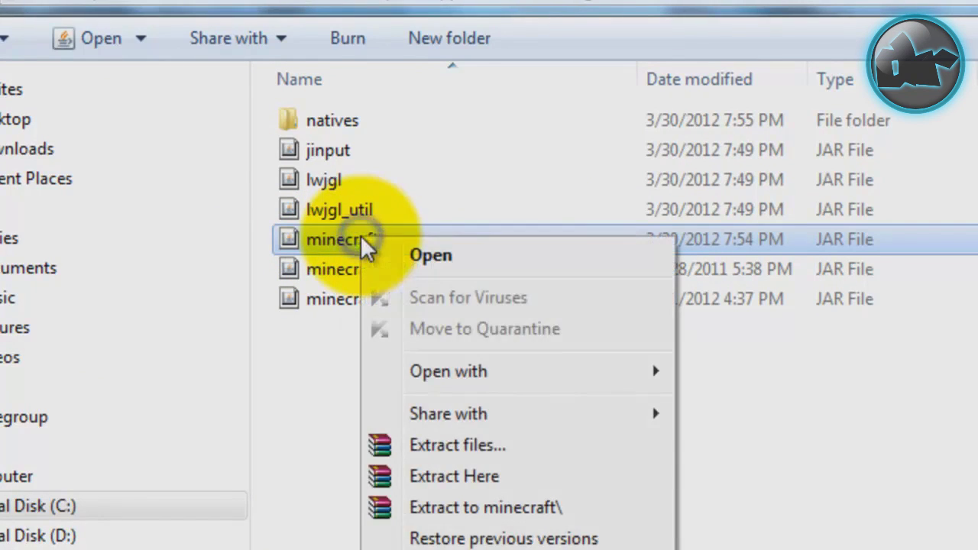
mouse_move(604, 371)
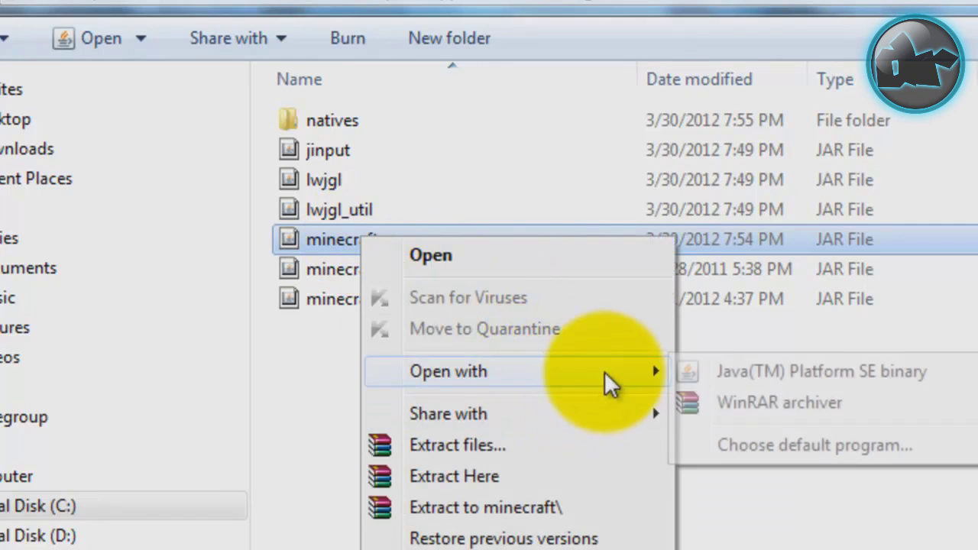
click(780, 398)
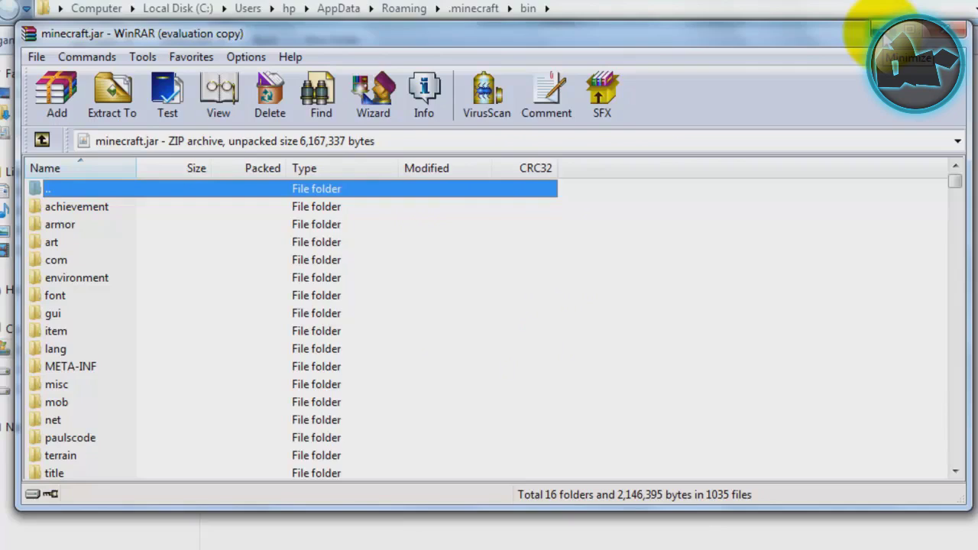
Minimize the minecraft.jar and bin windows and open the OptiFine_1.2.4_HD_A2 archive from the FPS folder
click(898, 31)
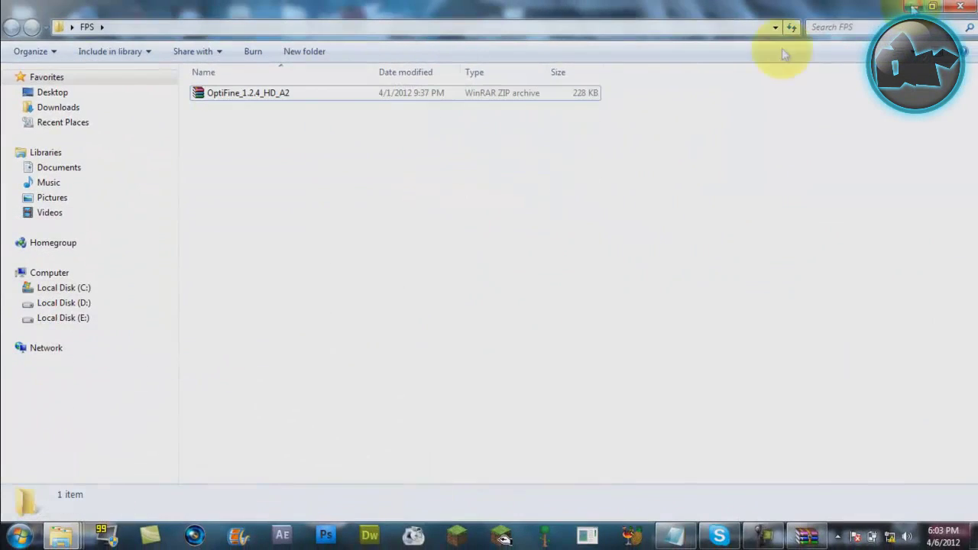
click(524, 185)
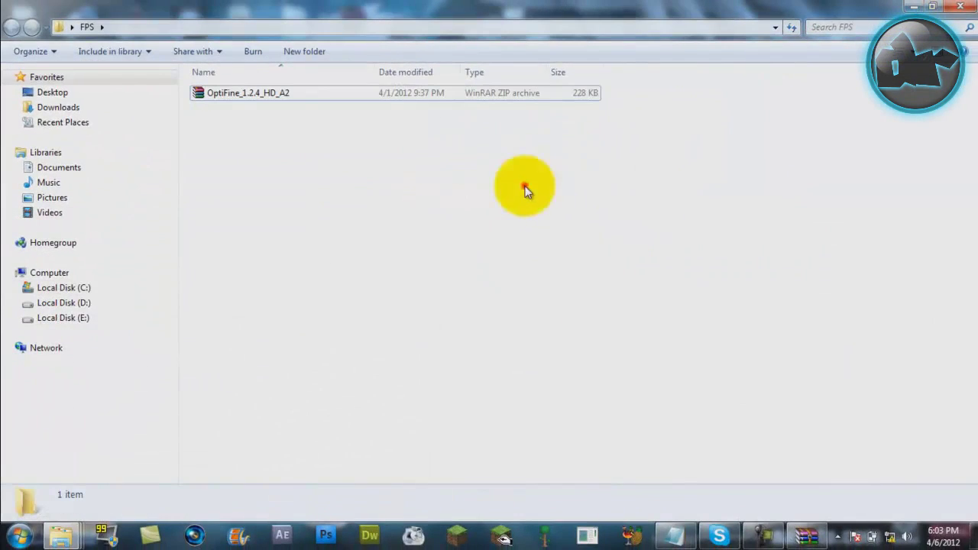
double_click(320, 98)
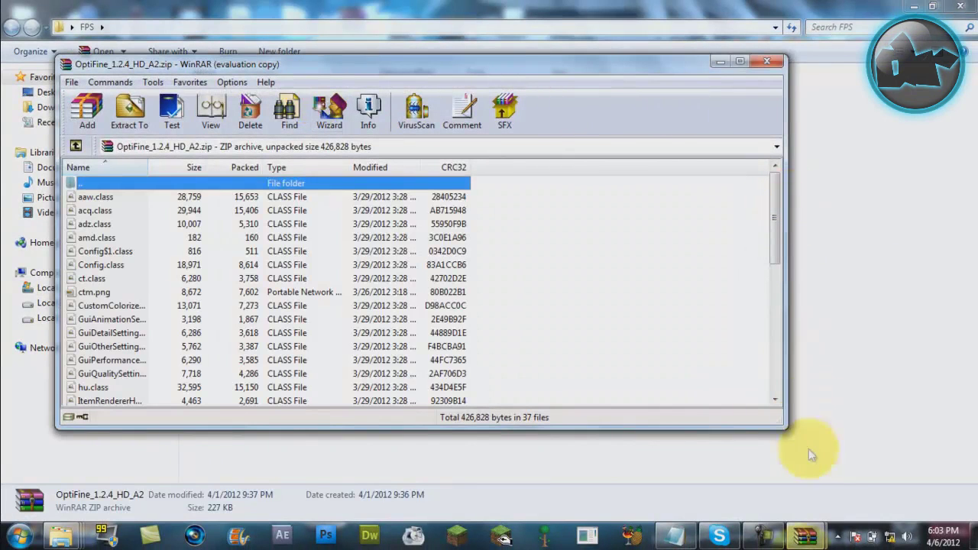
Bring up the minecraft.jar archive window and arrange it side by side with the OptiFine archive, OptiFine on the left half
click(805, 537)
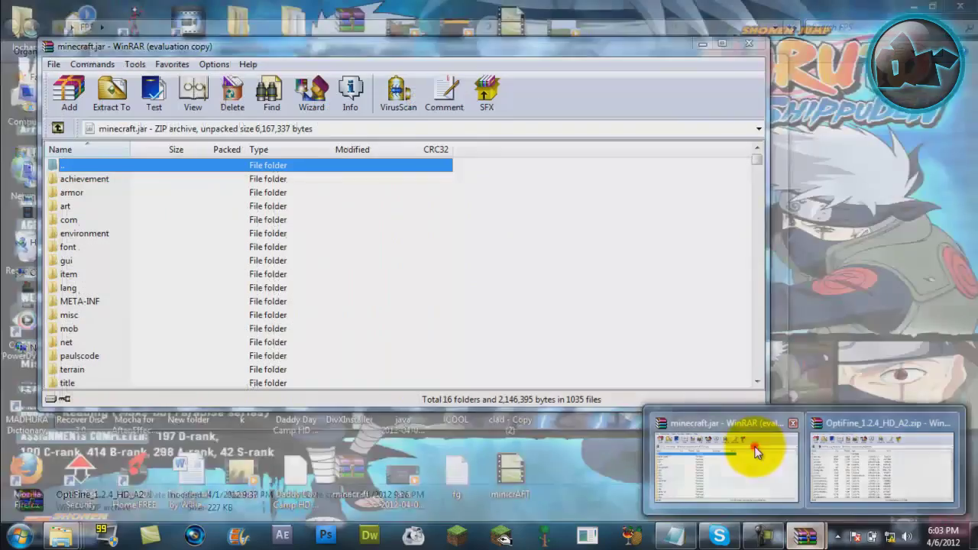
click(751, 448)
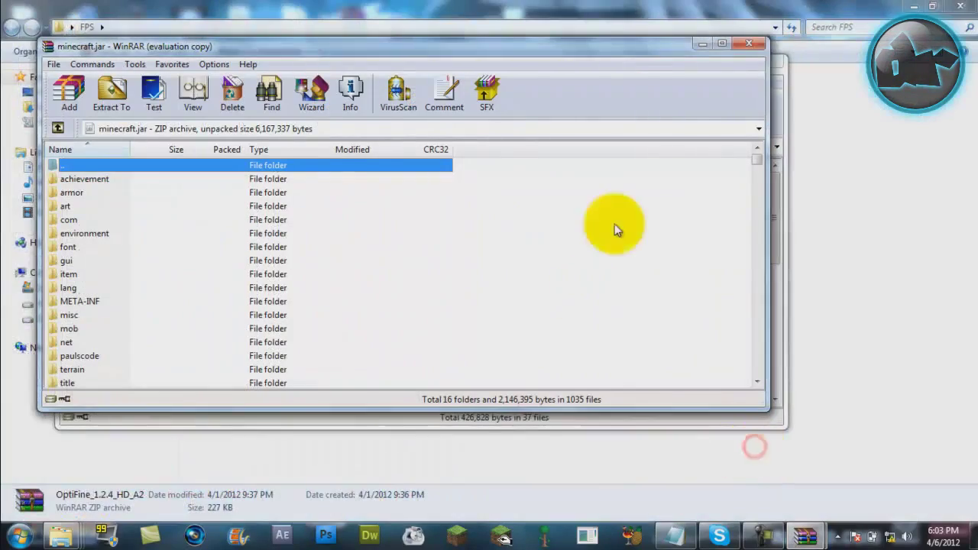
drag(595, 49, 977, 11)
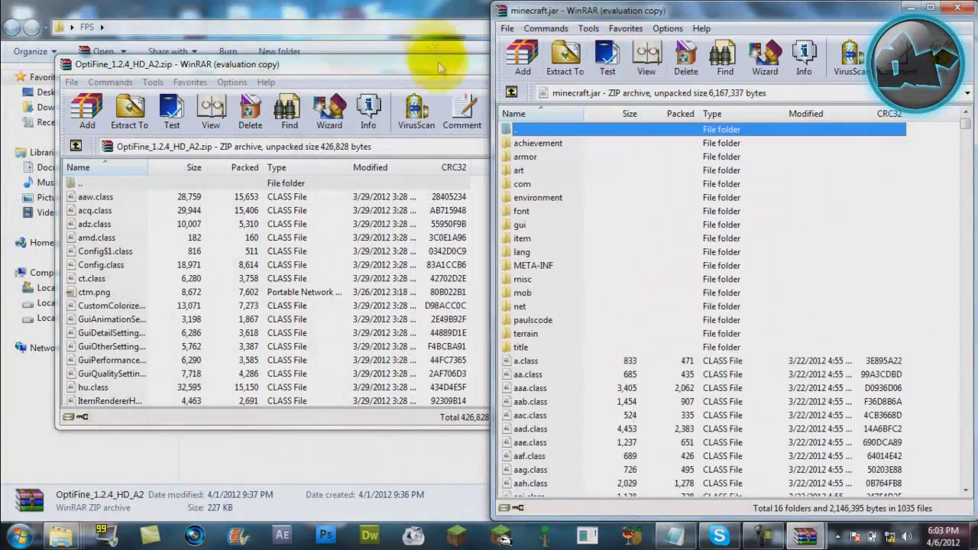
click(438, 66)
drag(437, 66, 2, 7)
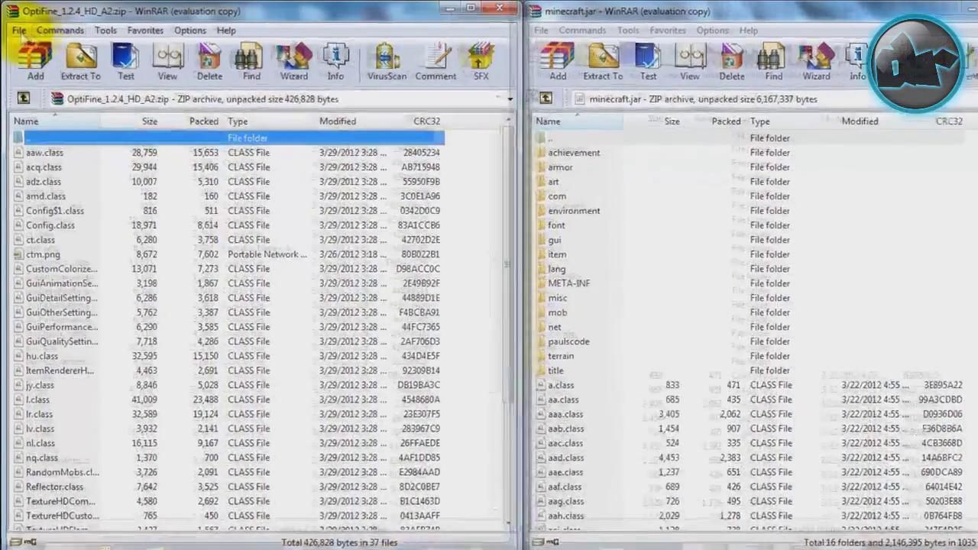
Select all files in the OptiFine_1.2.4_HD_A2 archive and add them to minecraft.jar using the "Add and replace files" update mode
click(17, 28)
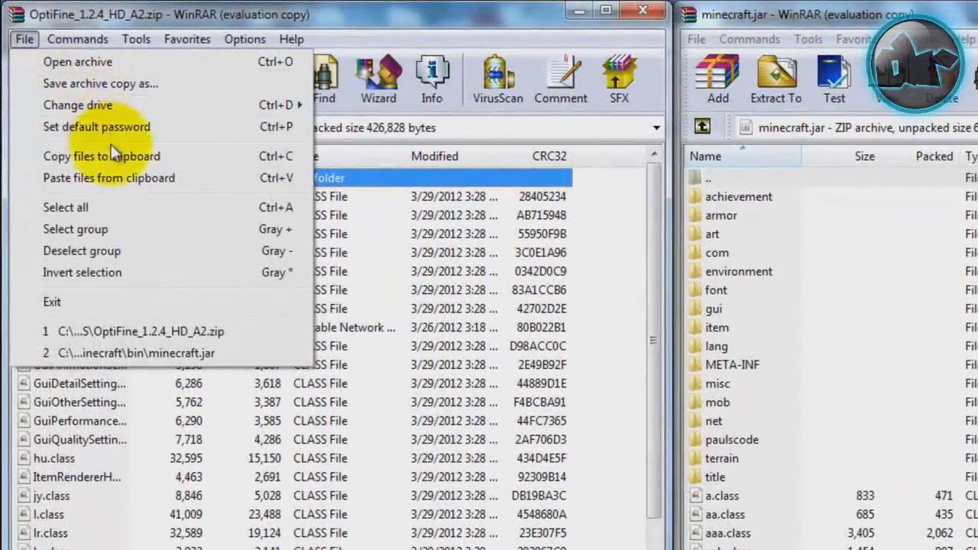
mouse_move(80, 39)
mouse_move(24, 39)
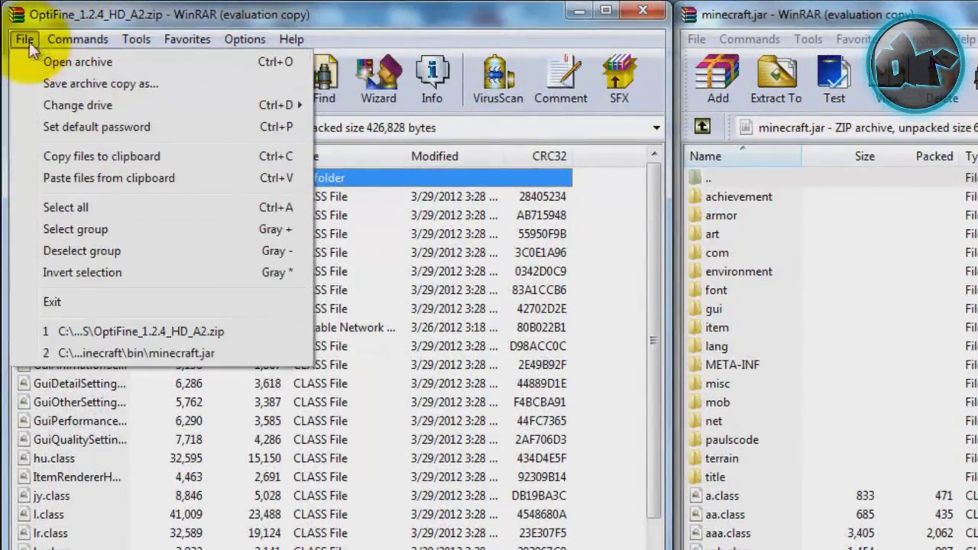
click(87, 209)
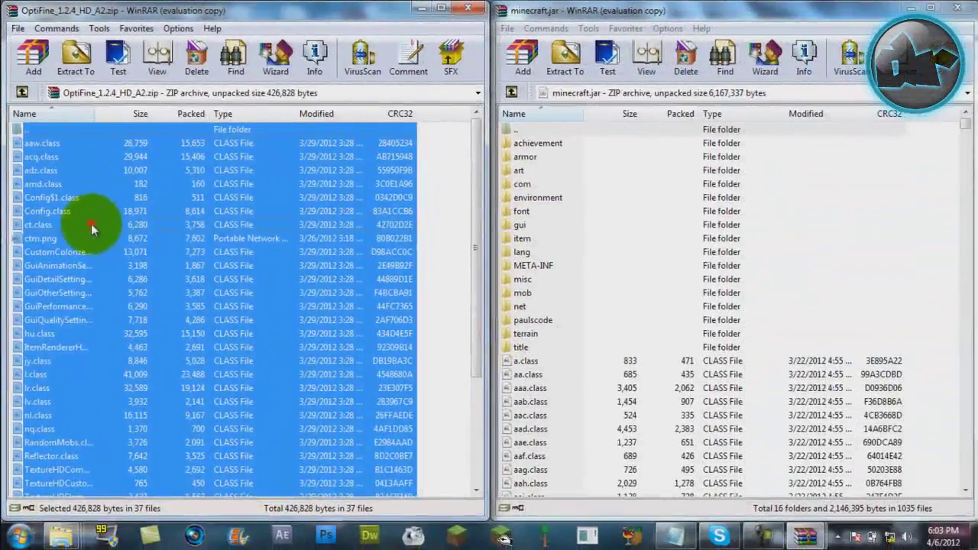
drag(123, 308, 230, 323)
drag(168, 236, 934, 391)
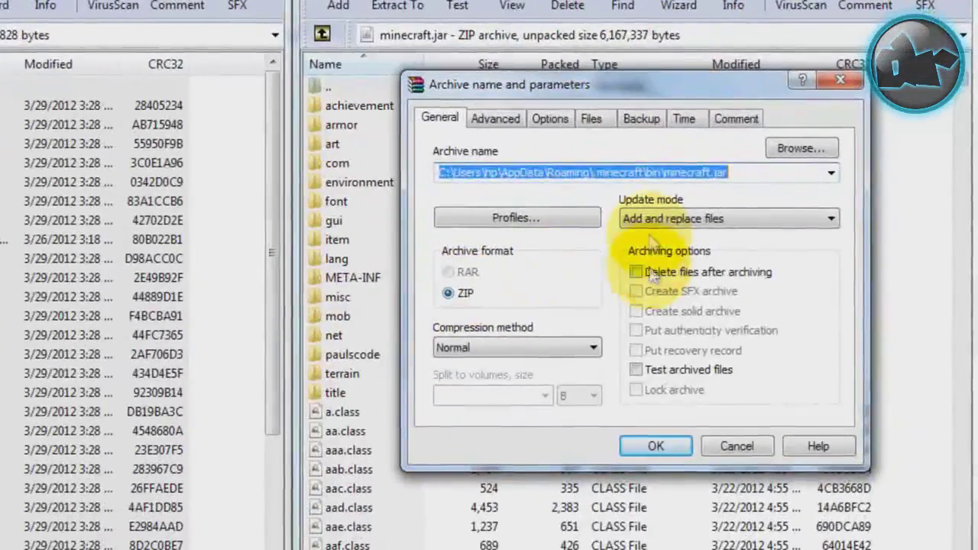
click(740, 224)
click(650, 235)
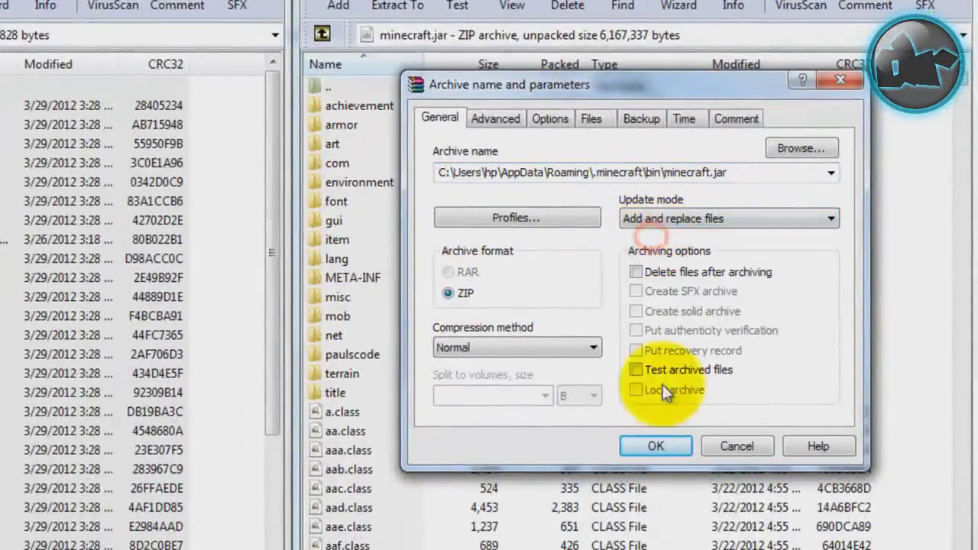
click(658, 445)
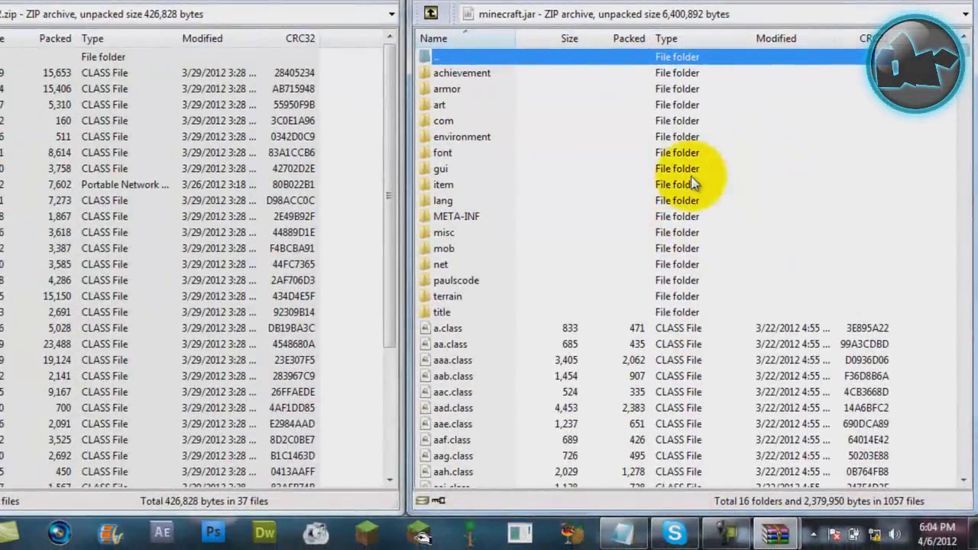
Delete the META-INF folder from the minecraft.jar archive
click(469, 220)
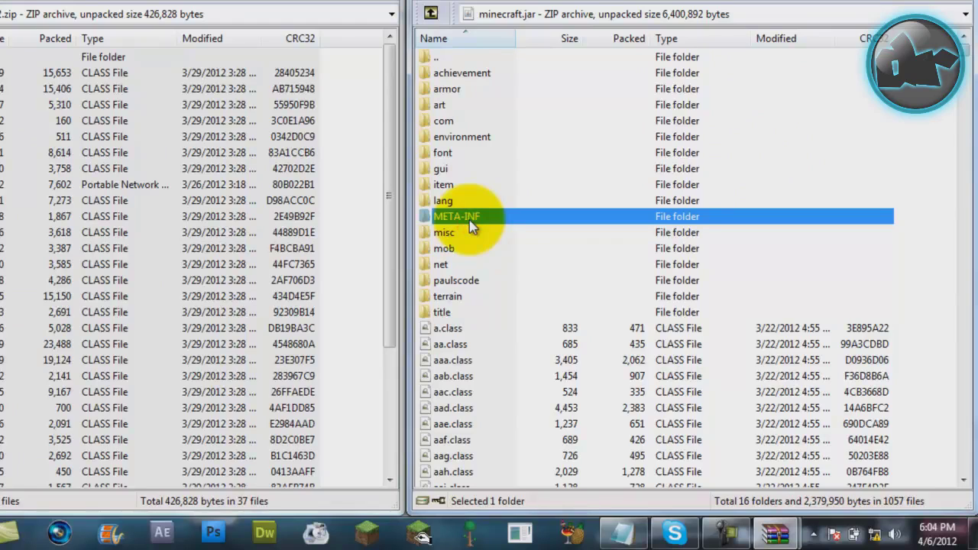
key(Delete)
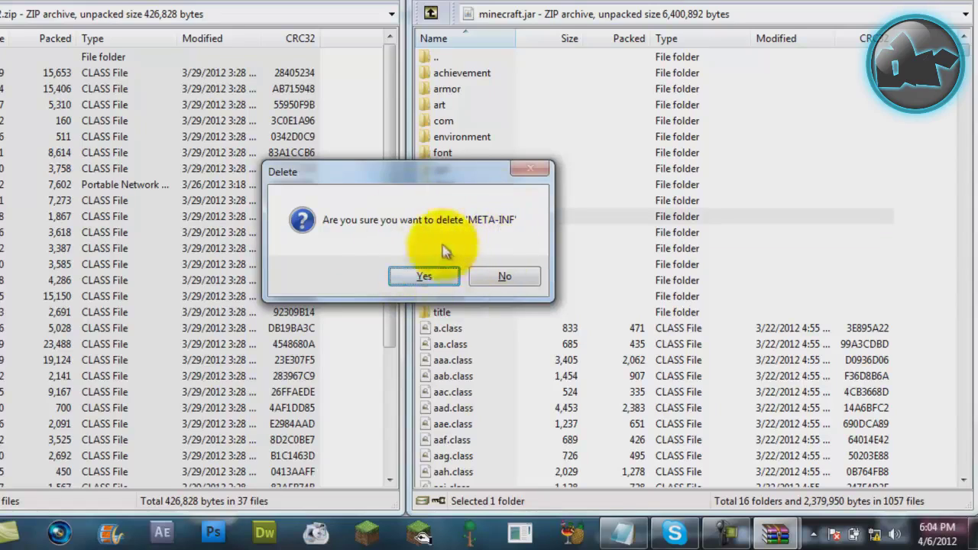
click(424, 277)
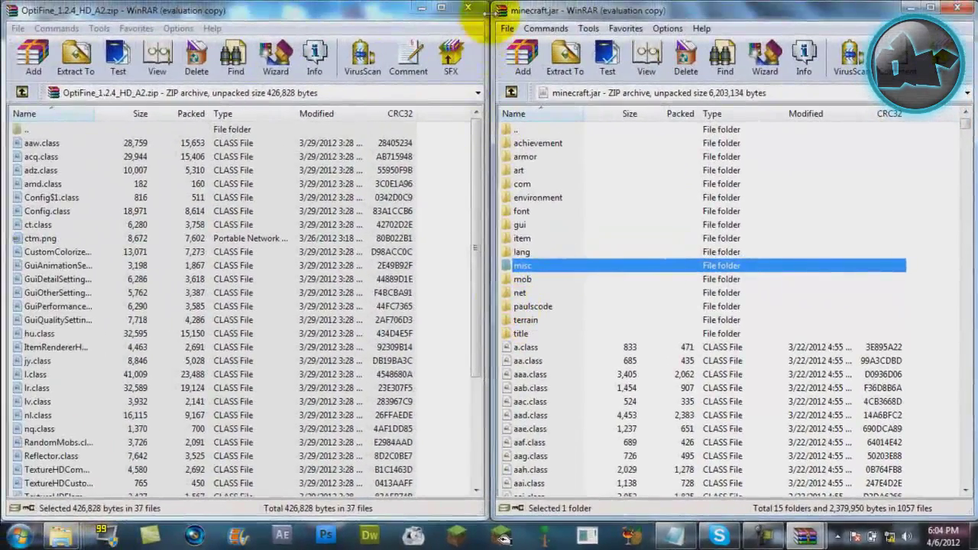
Close both archives and the open Explorer windows, and refresh the desktop
click(468, 8)
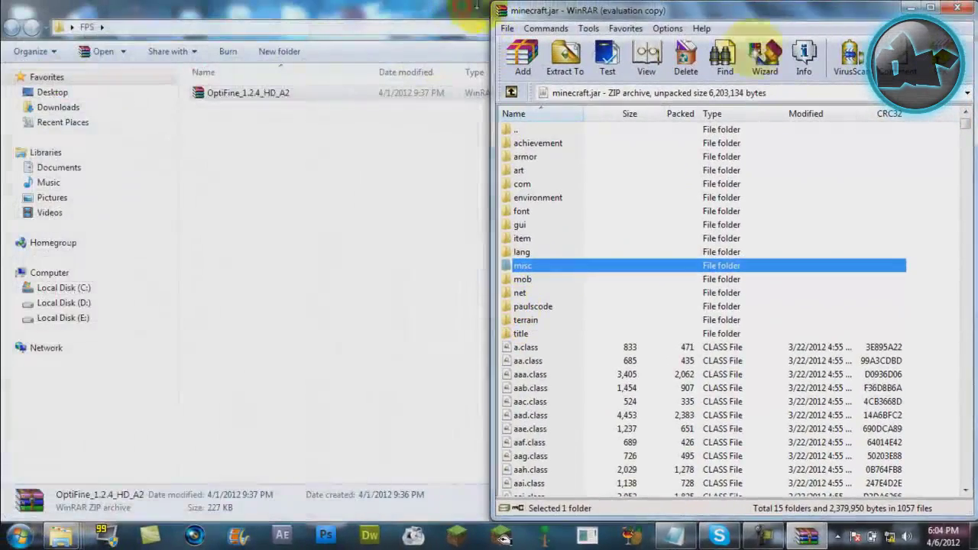
click(959, 8)
click(959, 9)
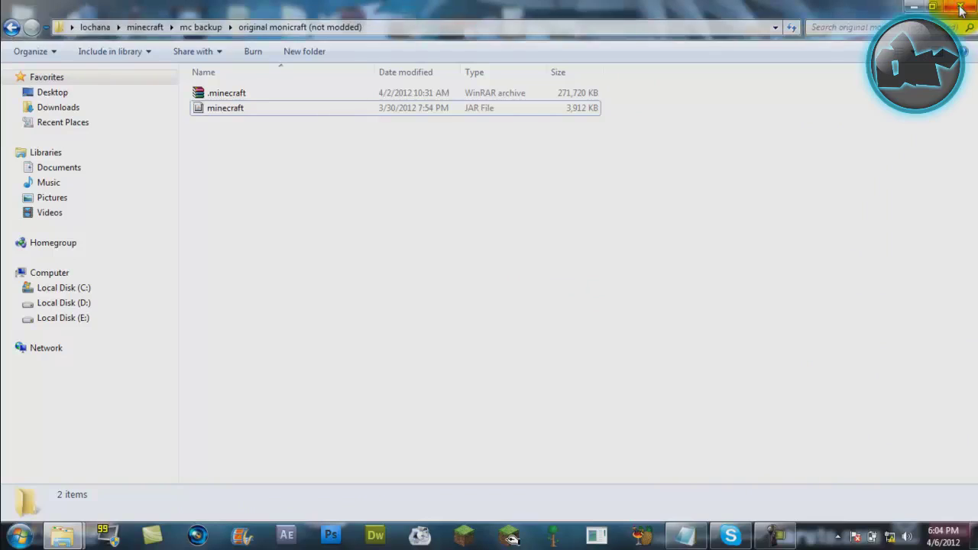
click(959, 8)
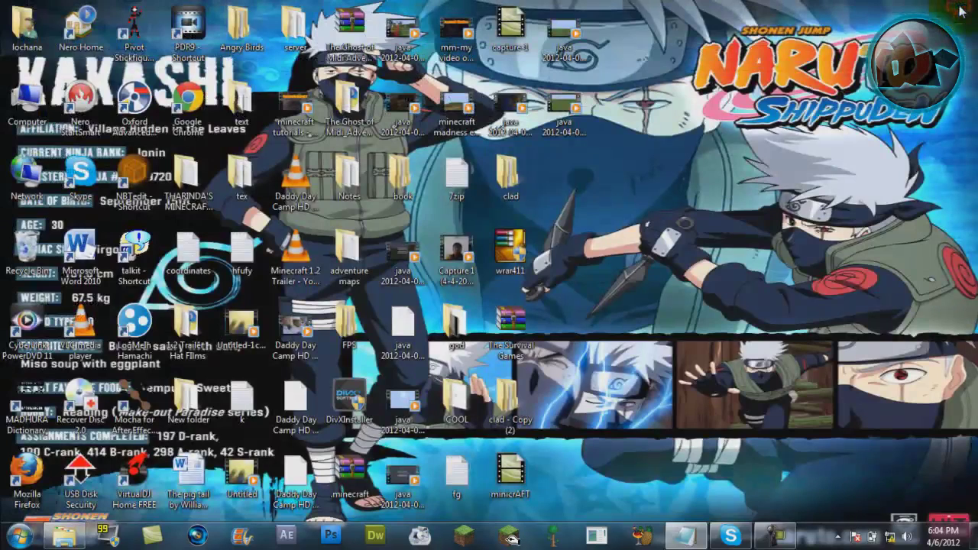
right_click(690, 253)
click(709, 294)
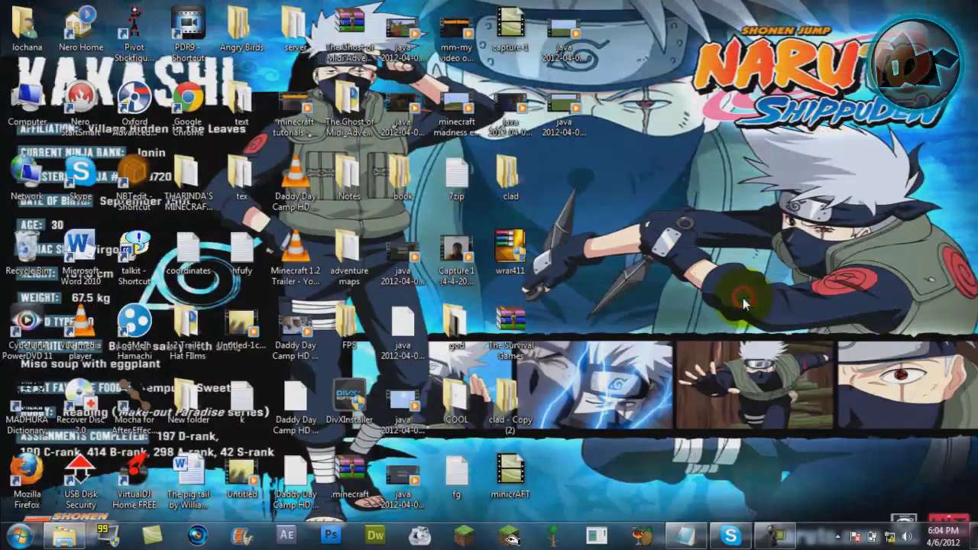
Start Minecraft through Magic Launcher in offline mode and maximize the game window
click(461, 537)
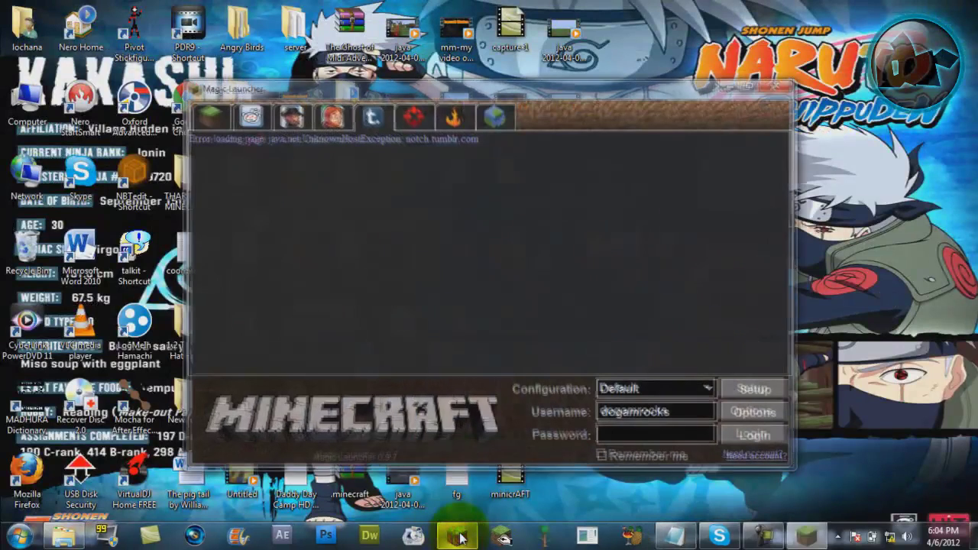
click(750, 89)
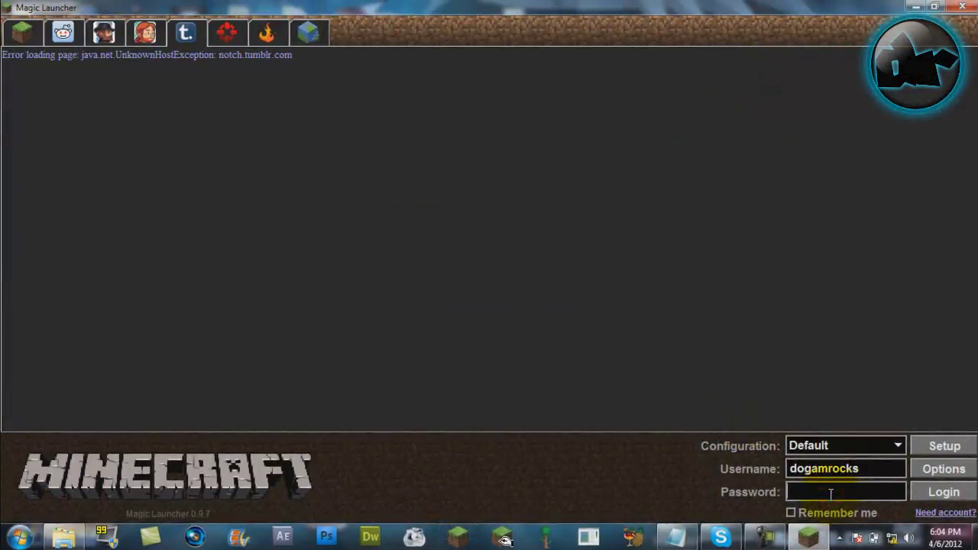
click(962, 493)
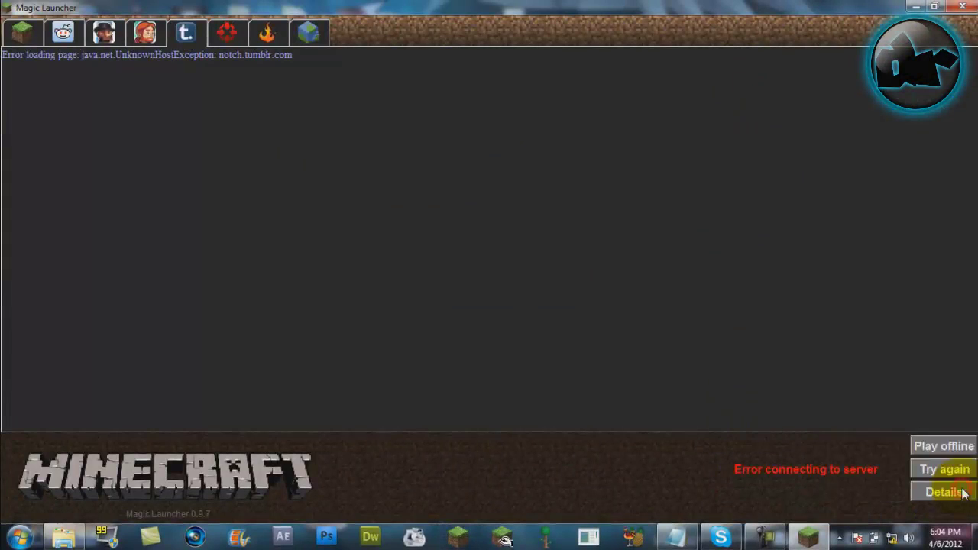
click(928, 453)
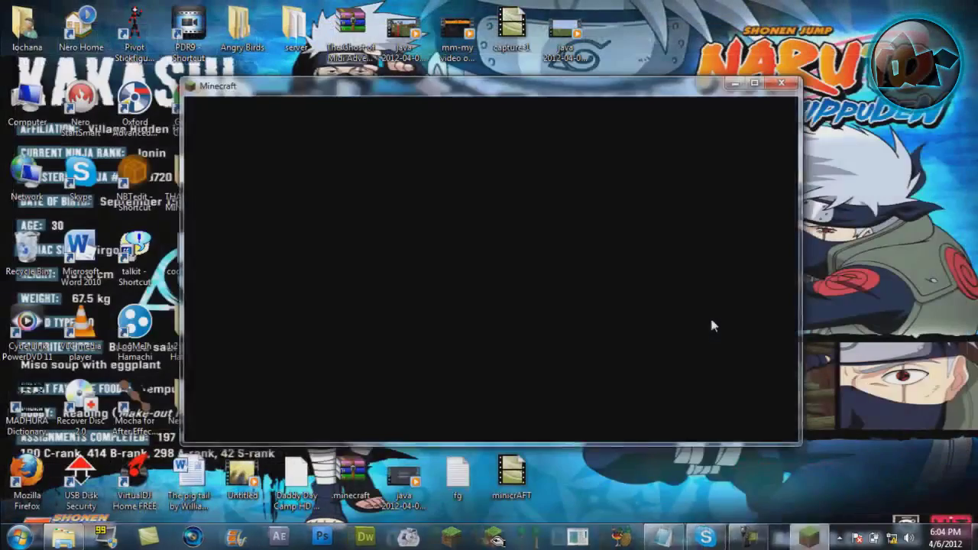
click(761, 87)
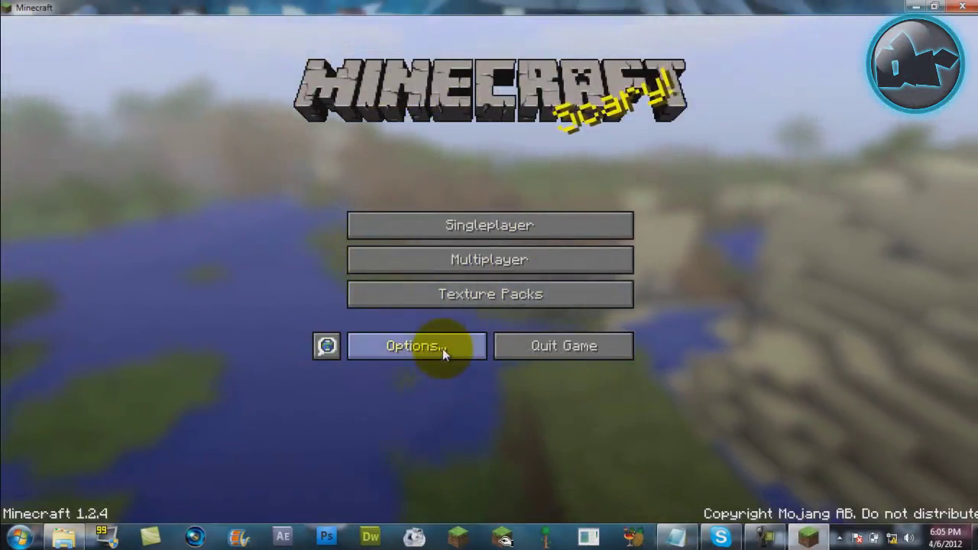
Open Minecraft's video settings and review the Detail Settings and Quality Settings pages
click(442, 349)
click(493, 243)
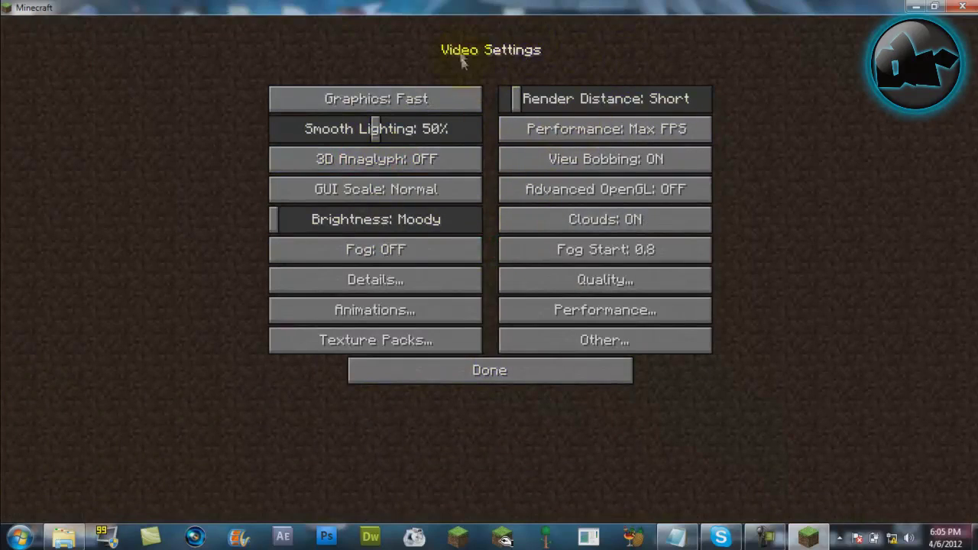
click(382, 277)
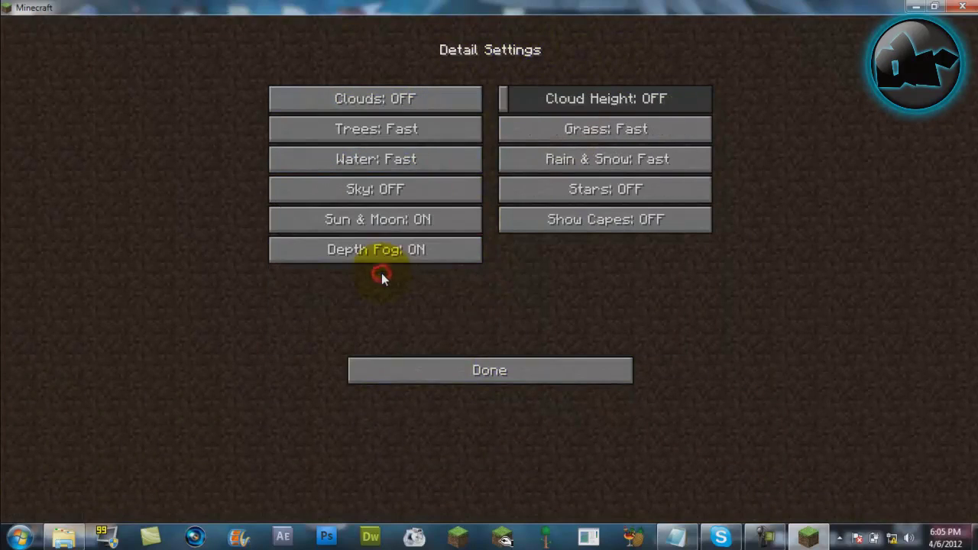
click(461, 376)
click(637, 286)
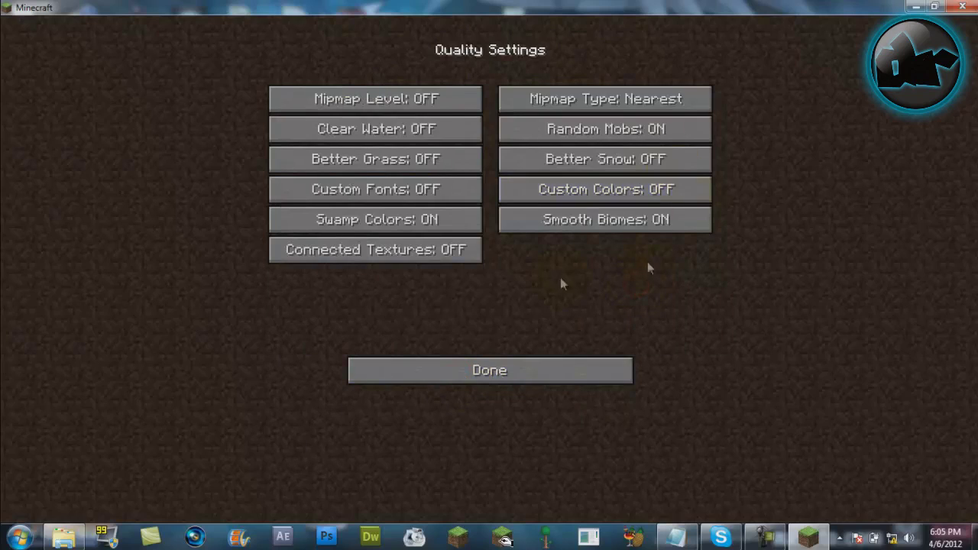
click(468, 369)
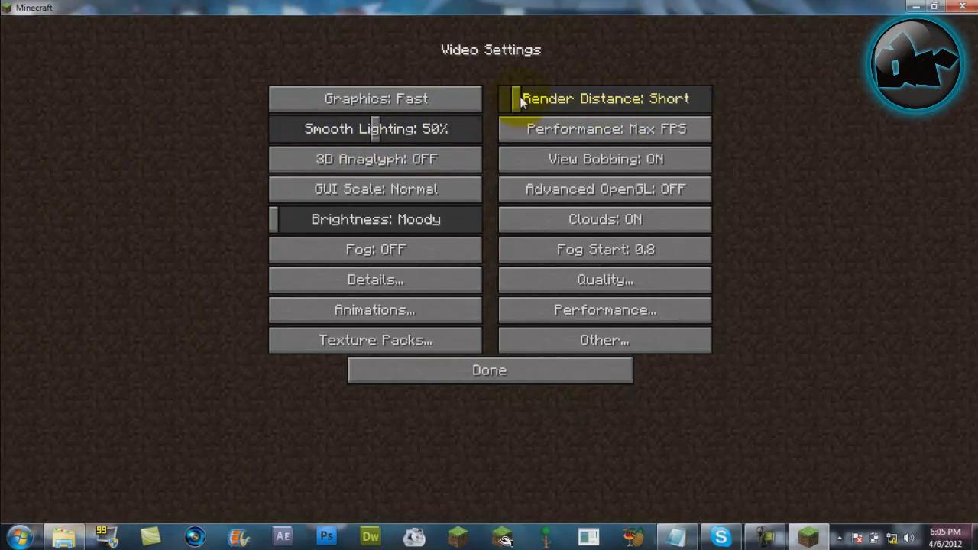
Set the render distance to Short and look through the list of recommended video settings in the untitled Notepad note
drag(529, 96, 522, 102)
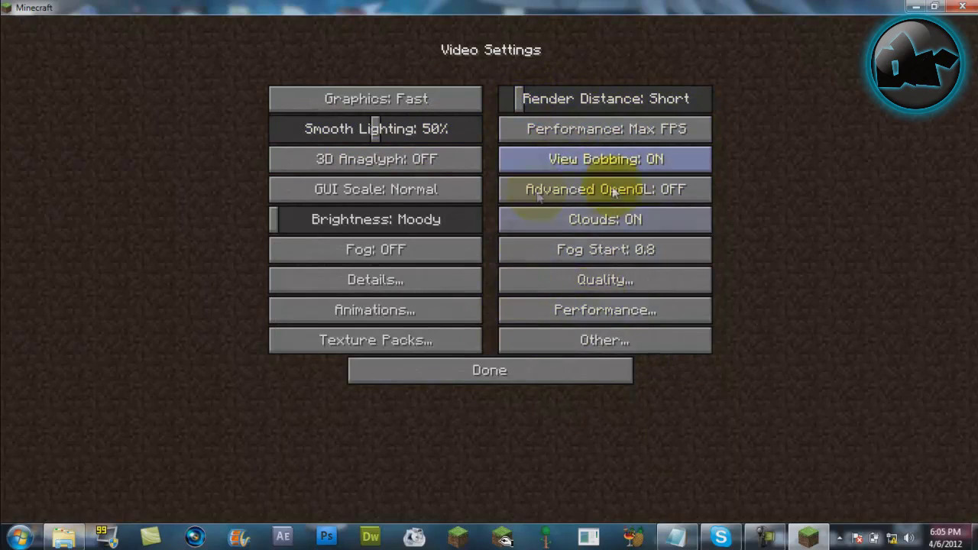
click(675, 537)
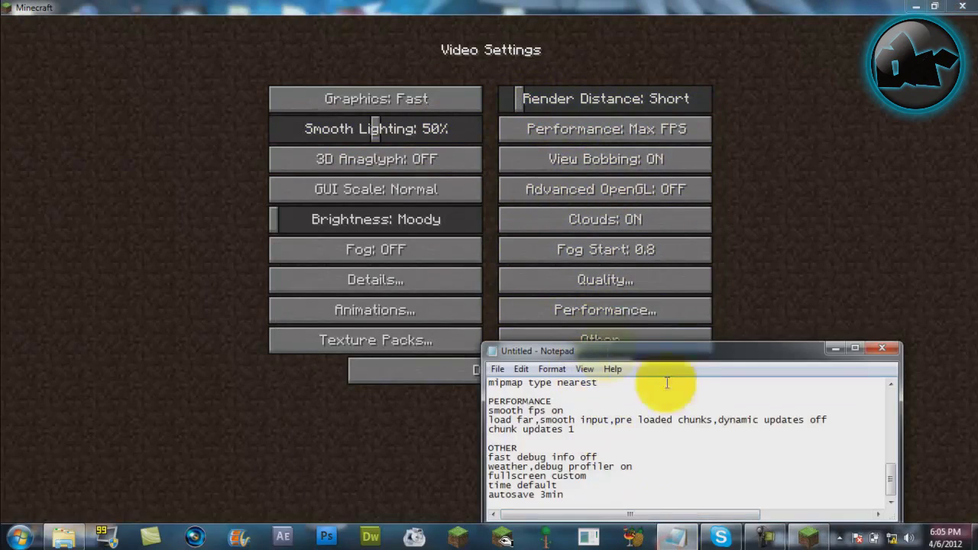
drag(748, 351, 702, 167)
drag(848, 291, 849, 313)
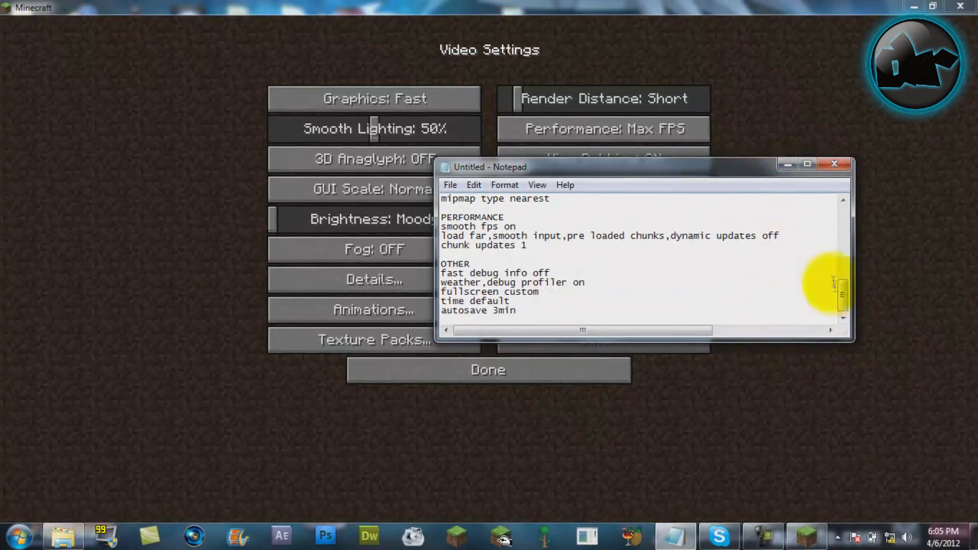
scroll(843, 300, up, 1)
drag(844, 300, 845, 217)
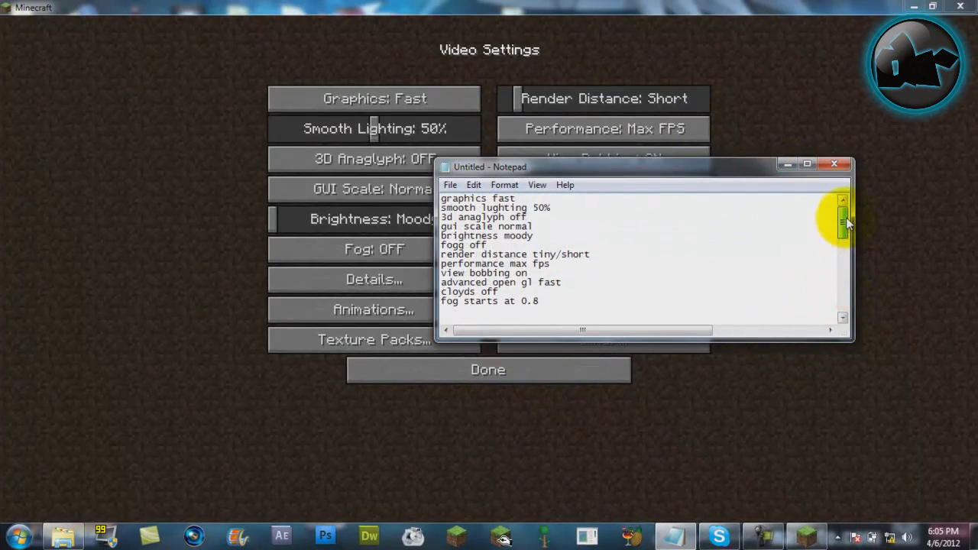
click(787, 165)
Leave the options and load the singleplayer world "flatland"
click(475, 374)
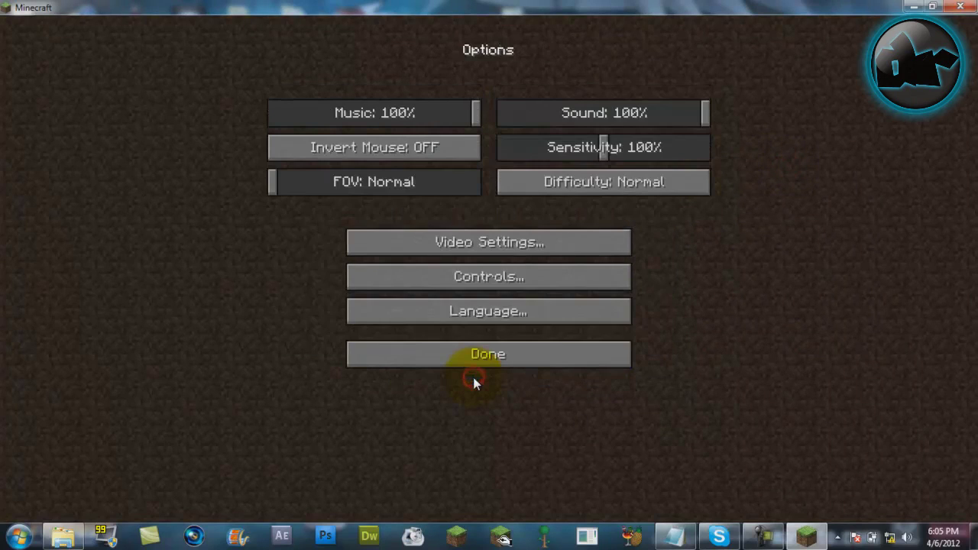
click(487, 355)
click(484, 218)
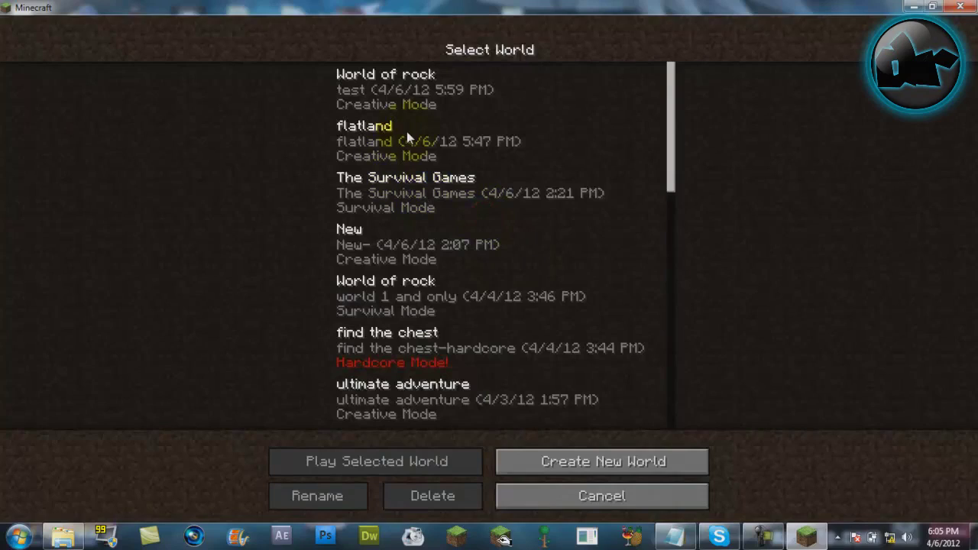
double_click(406, 132)
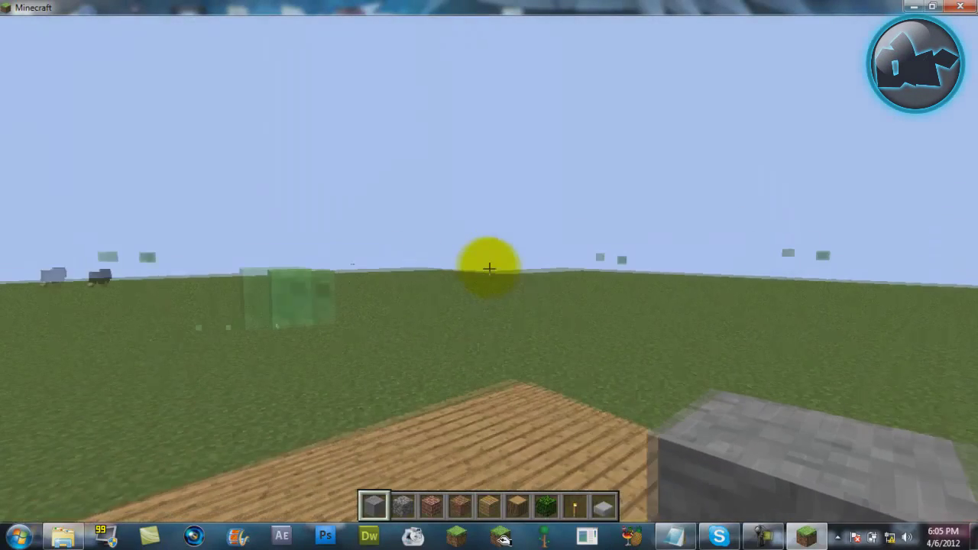
Show the debug screen with the profiler chart in the flatland world to check the frame rate
key(w)
mouse_move(489, 268)
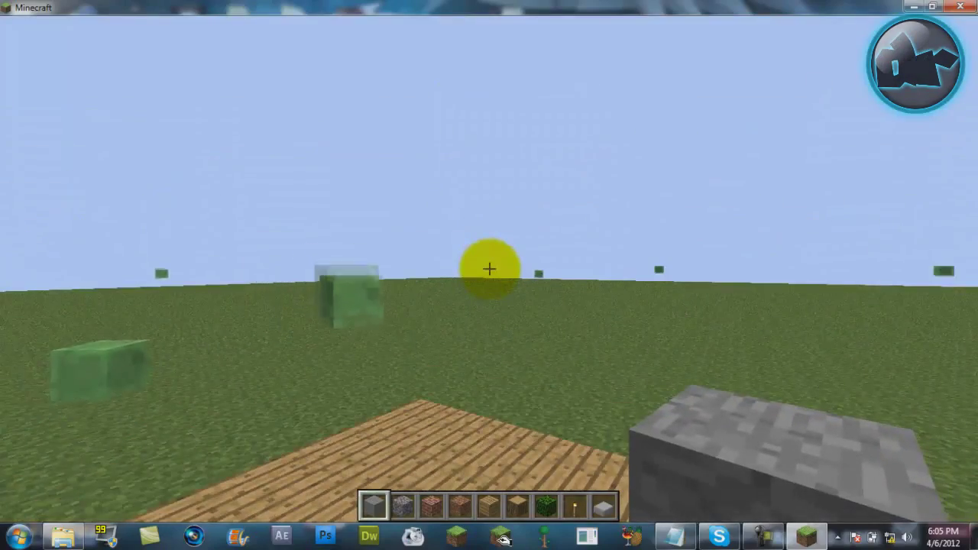
key(shift+F3)
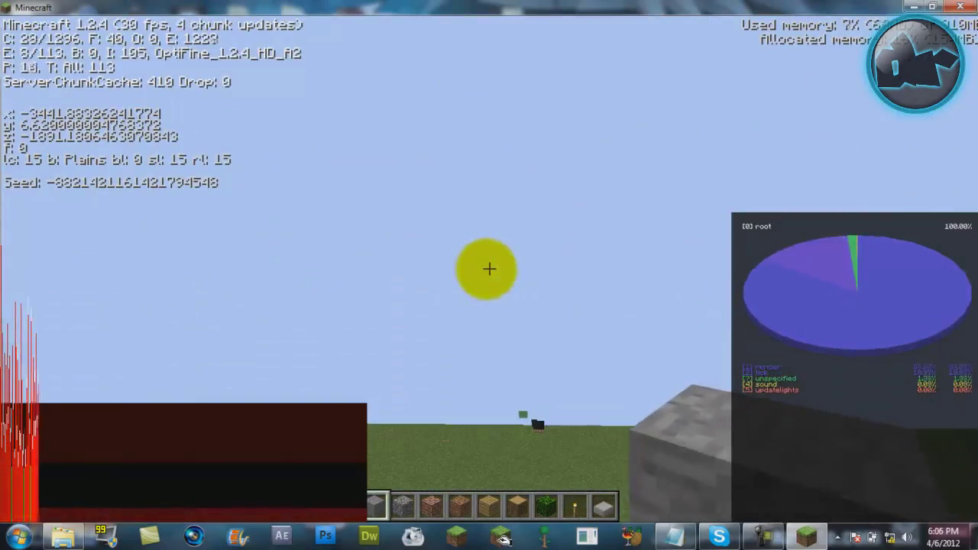